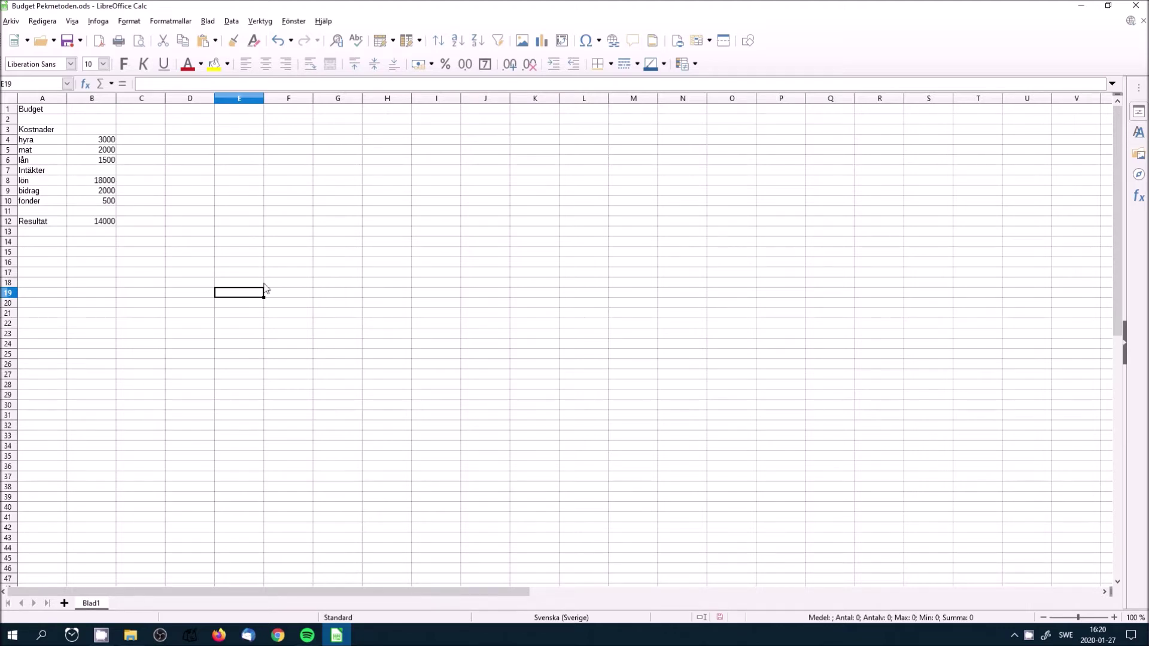
Apply a 3-entry Red/Yellow/Green colour scale to the amounts in B4:B12
left_click(696, 64)
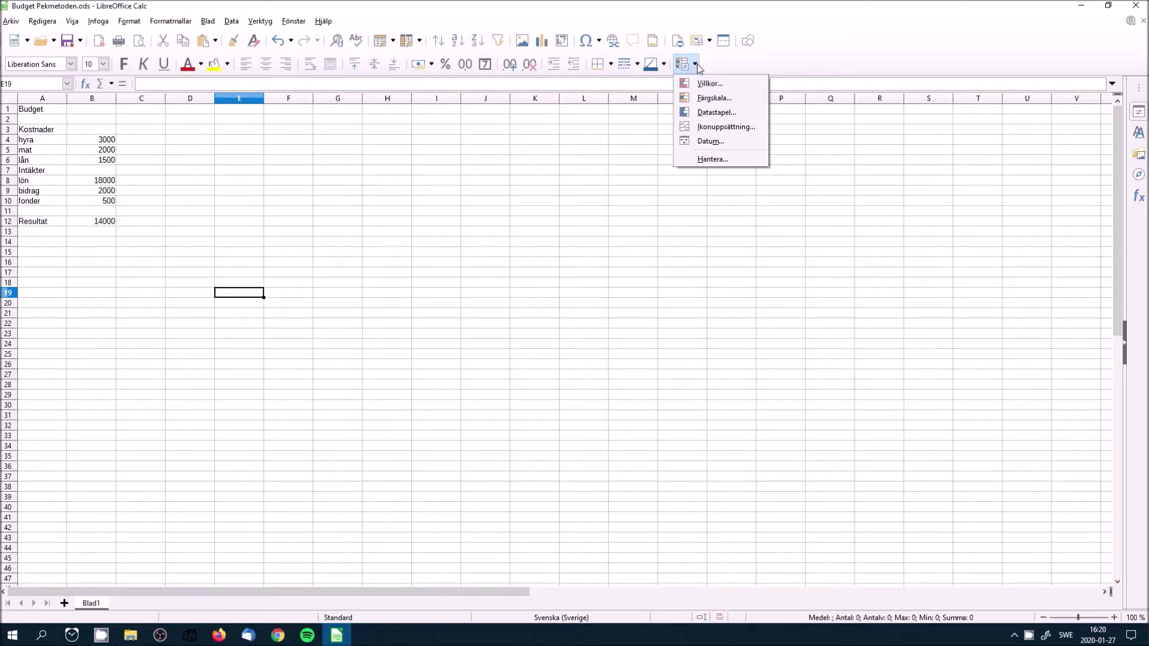
left_click(698, 63)
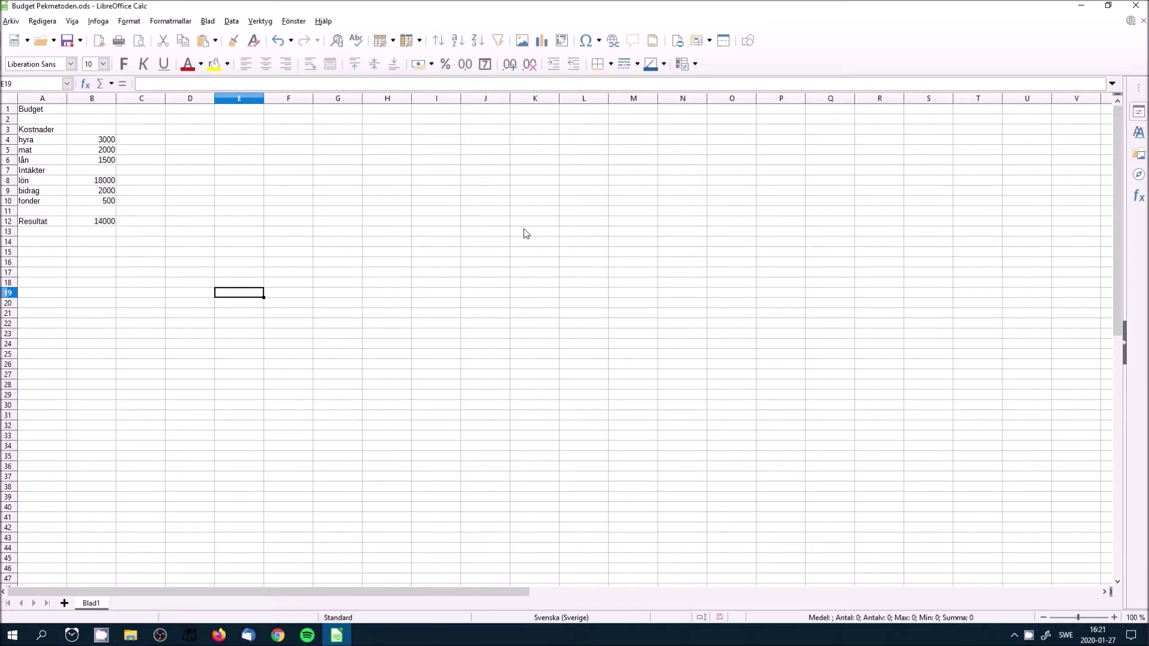
left_click(101, 139)
left_click_drag(101, 148, 94, 220)
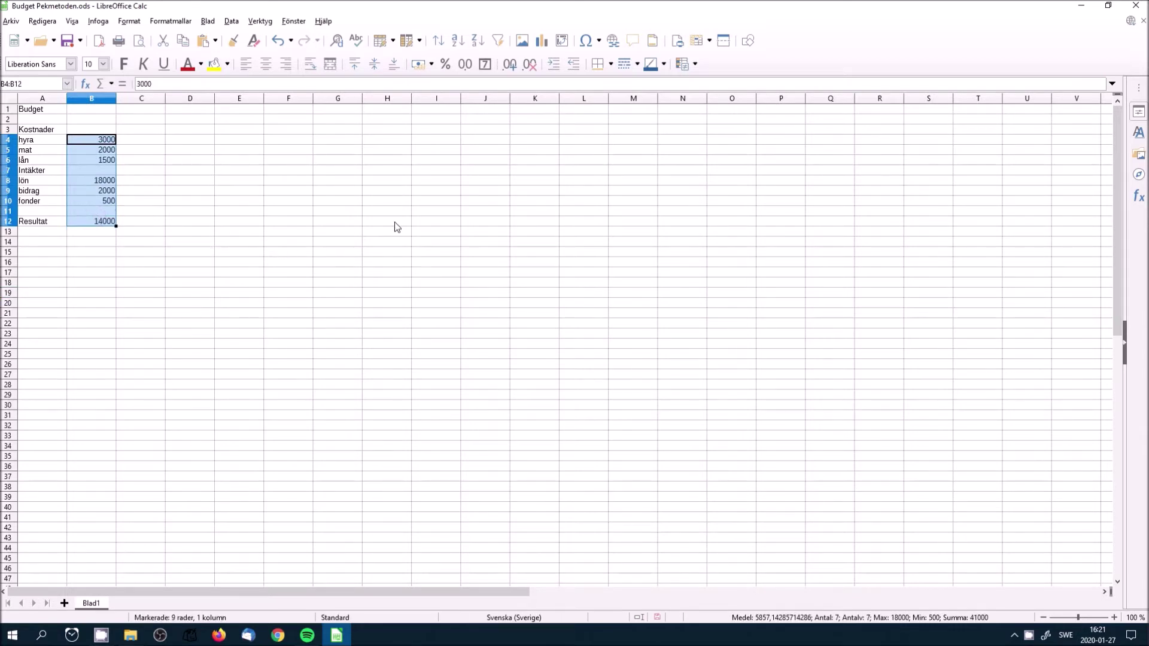
left_click(694, 63)
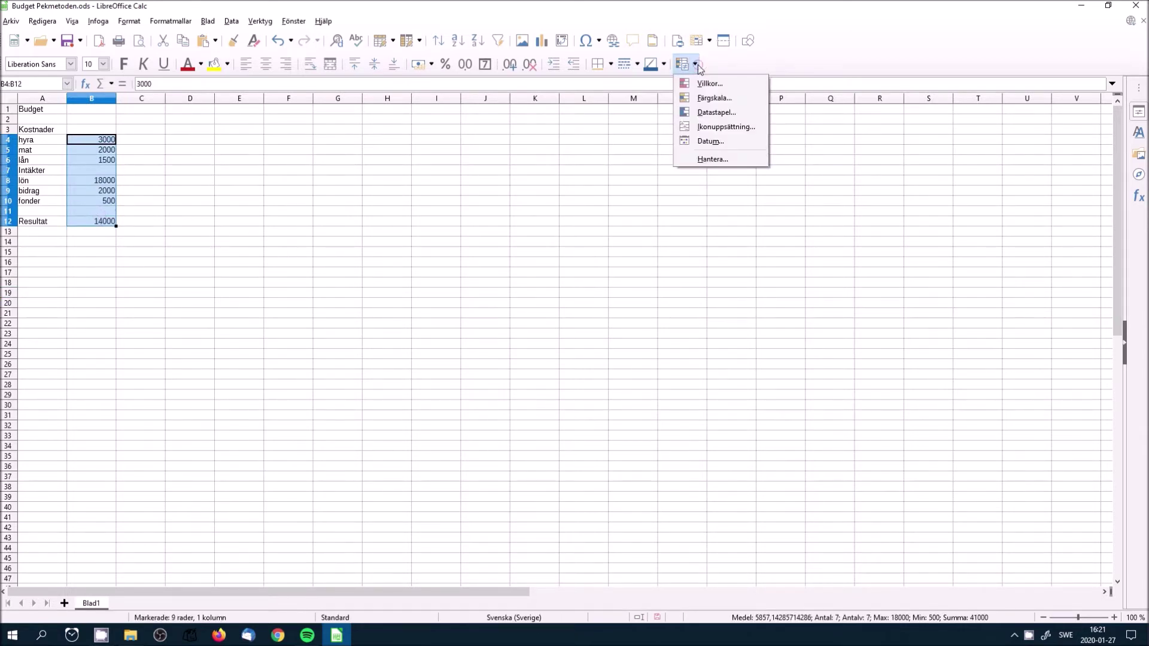
left_click(715, 99)
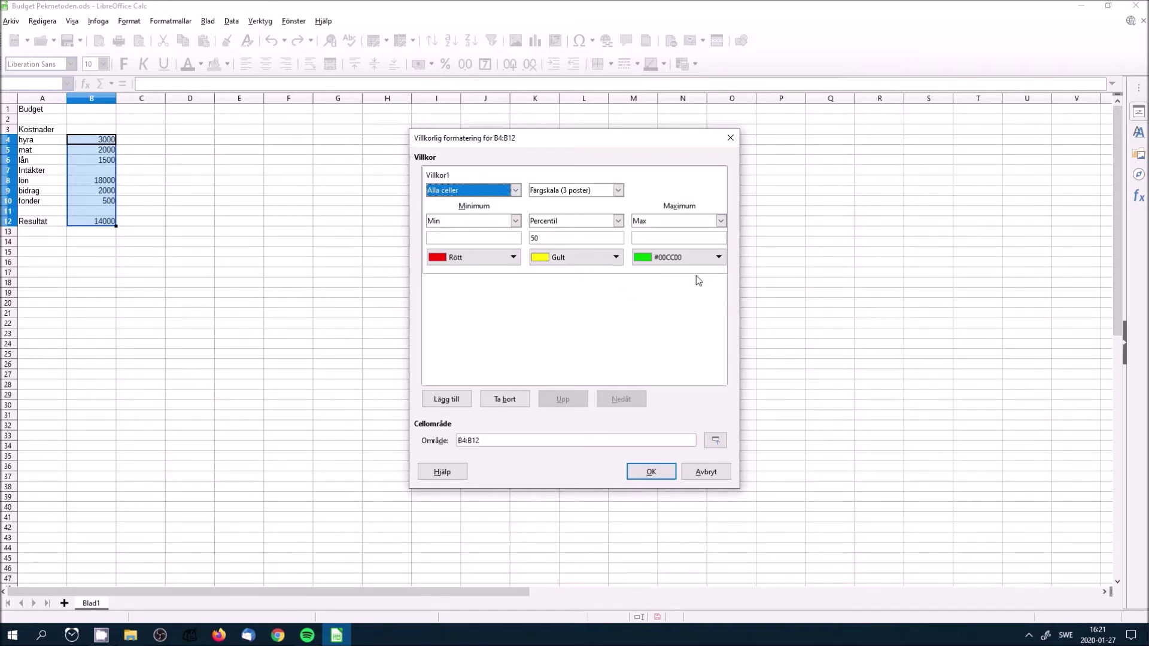
left_click(661, 477)
left_click(204, 264)
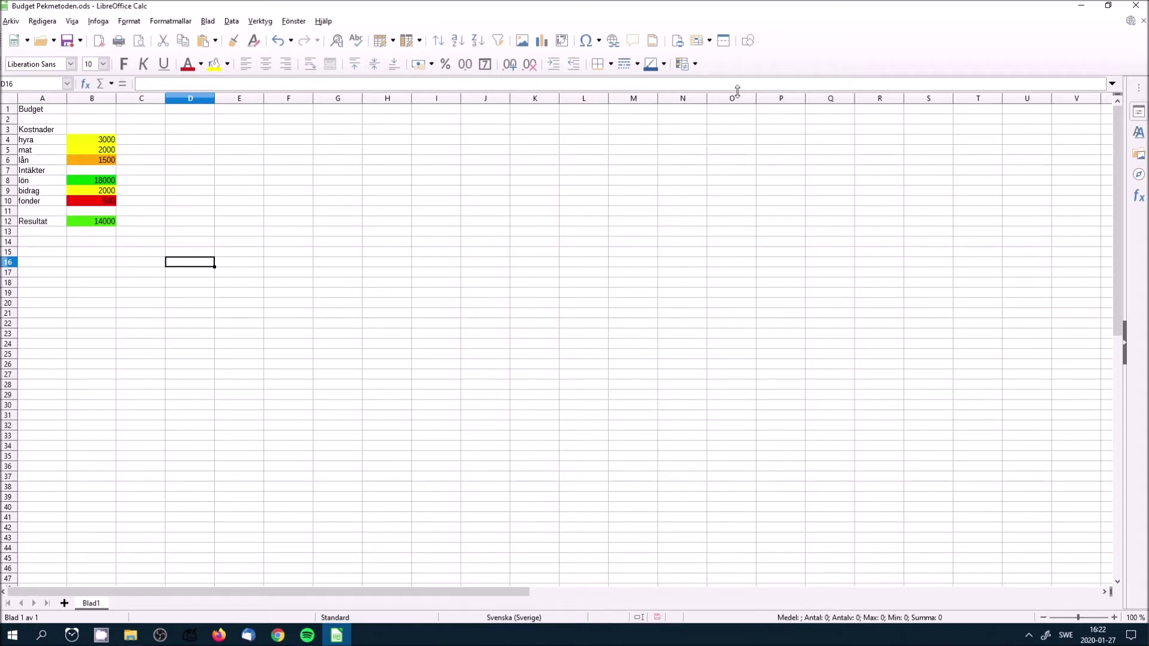
Delete the B4:B12 Color Scale rule in Manage Conditional Formatting
left_click(696, 65)
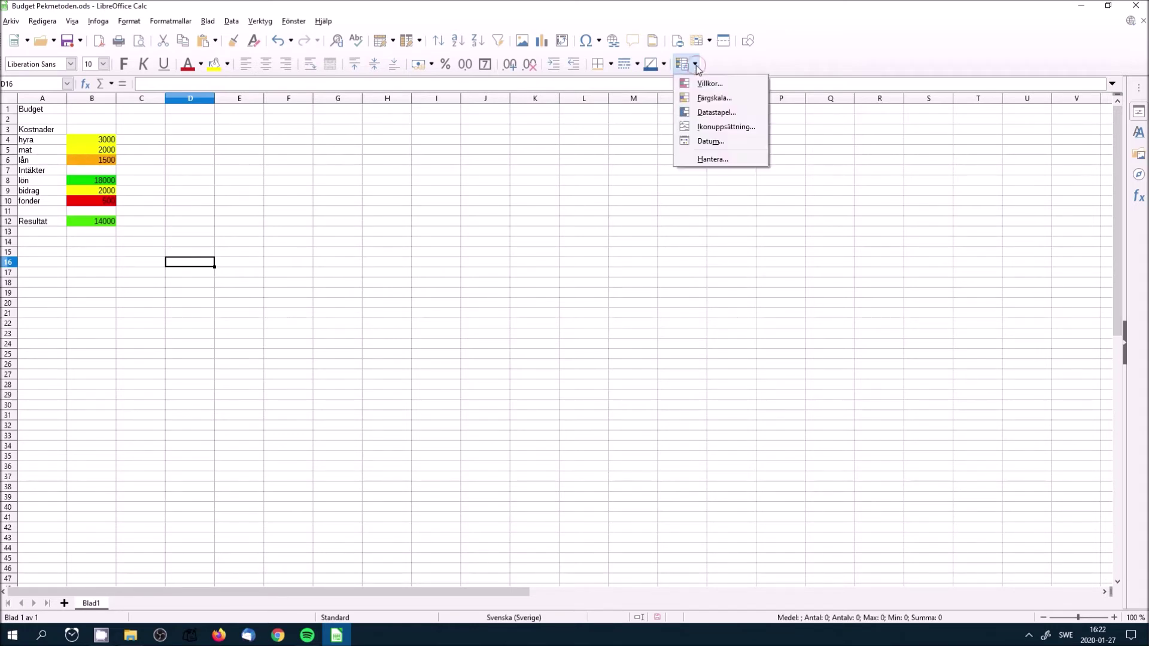
left_click(712, 158)
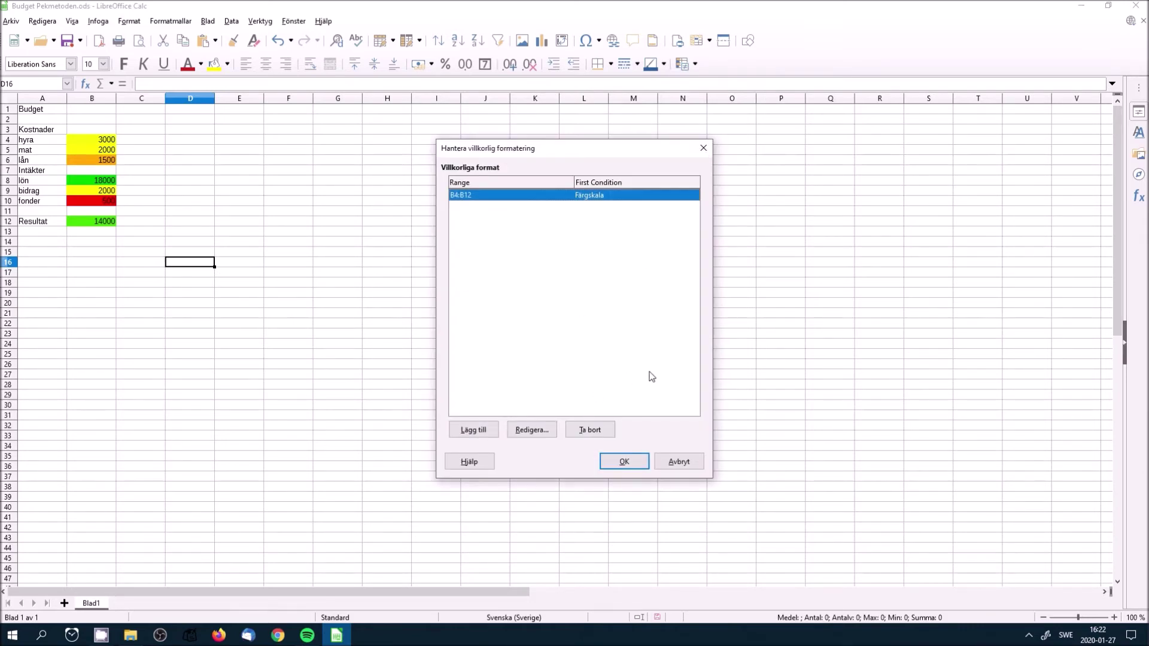
left_click(603, 432)
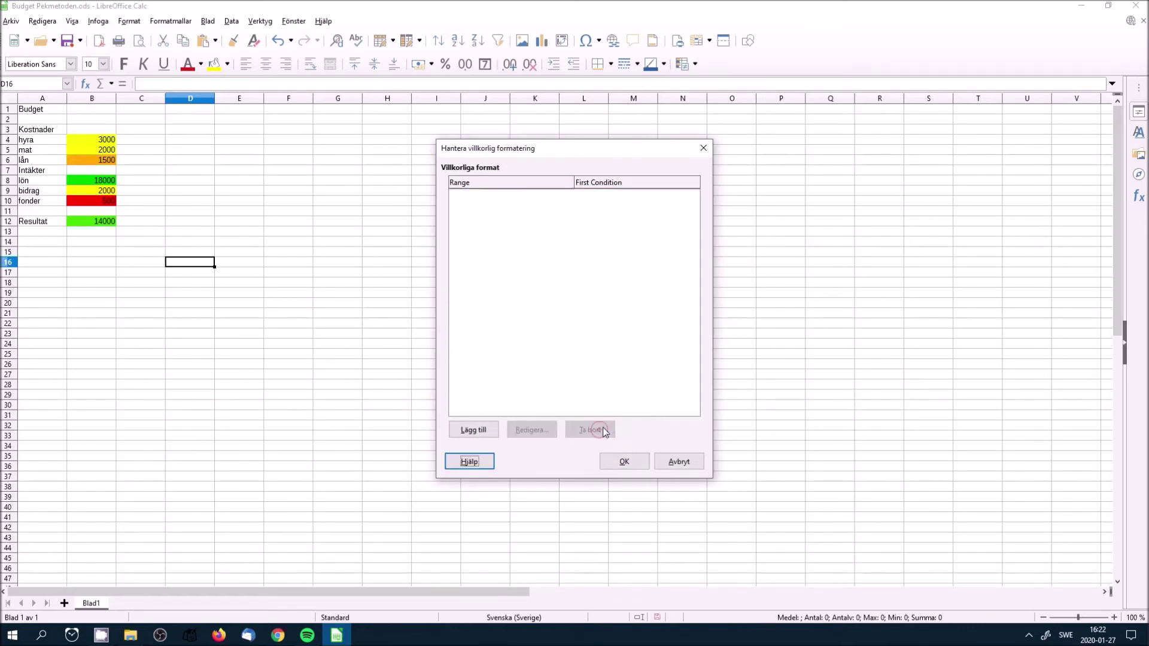
left_click(624, 462)
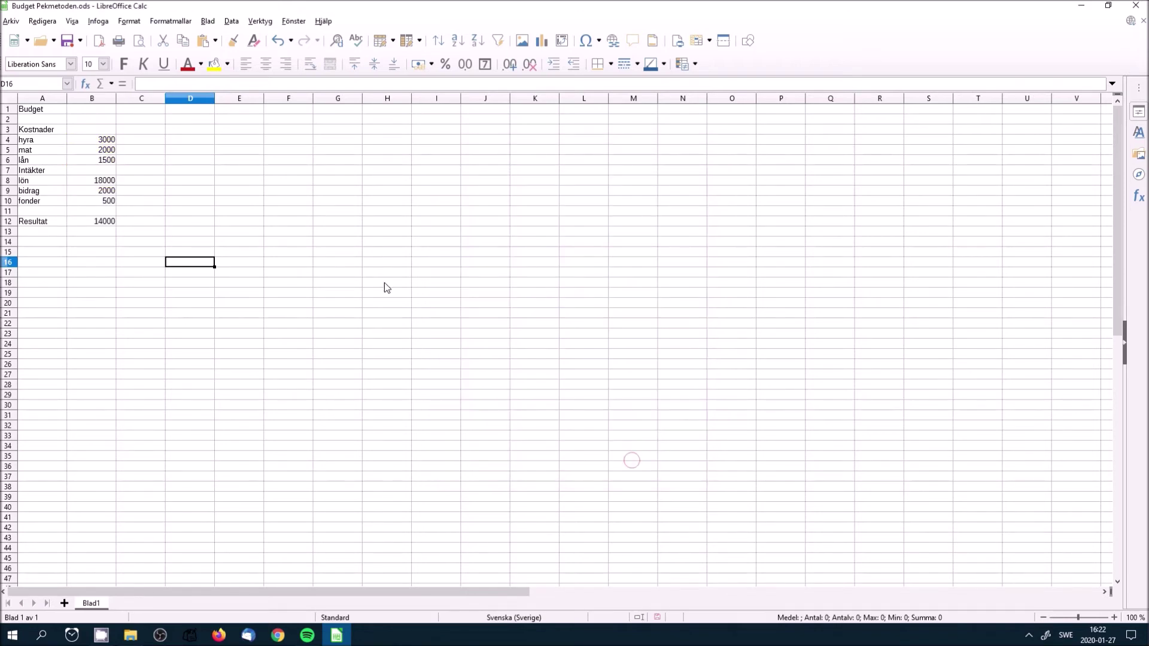
Add blue data bars to B4:B12, longest for 18000 and 14000
left_click_drag(100, 142, 97, 220)
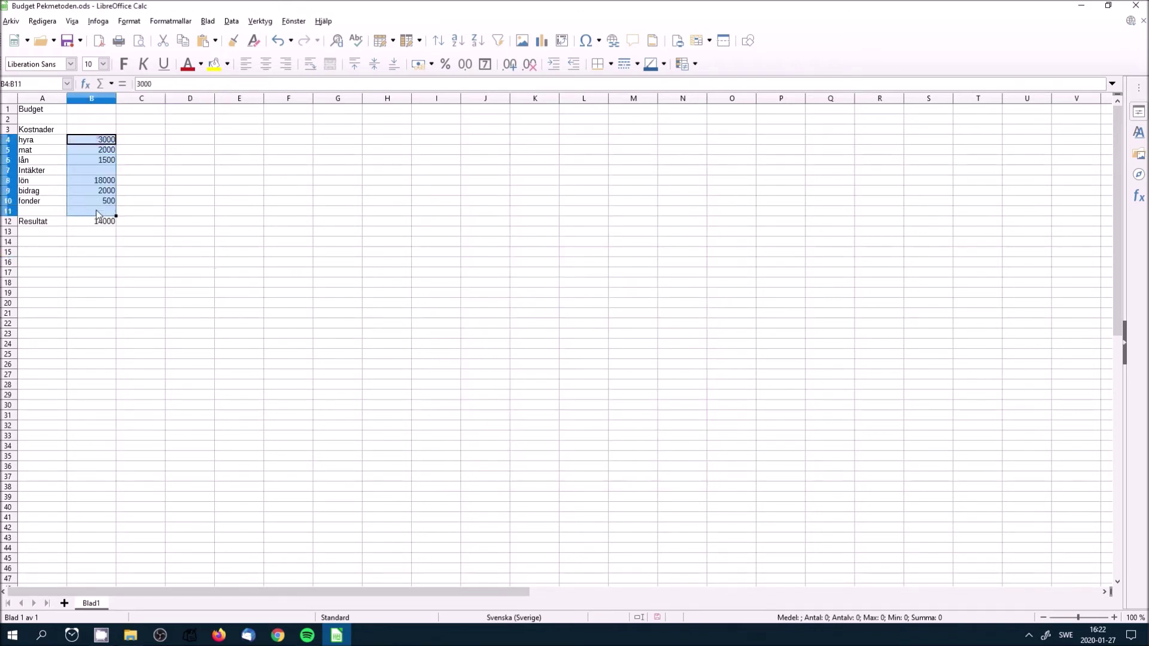
left_click(695, 64)
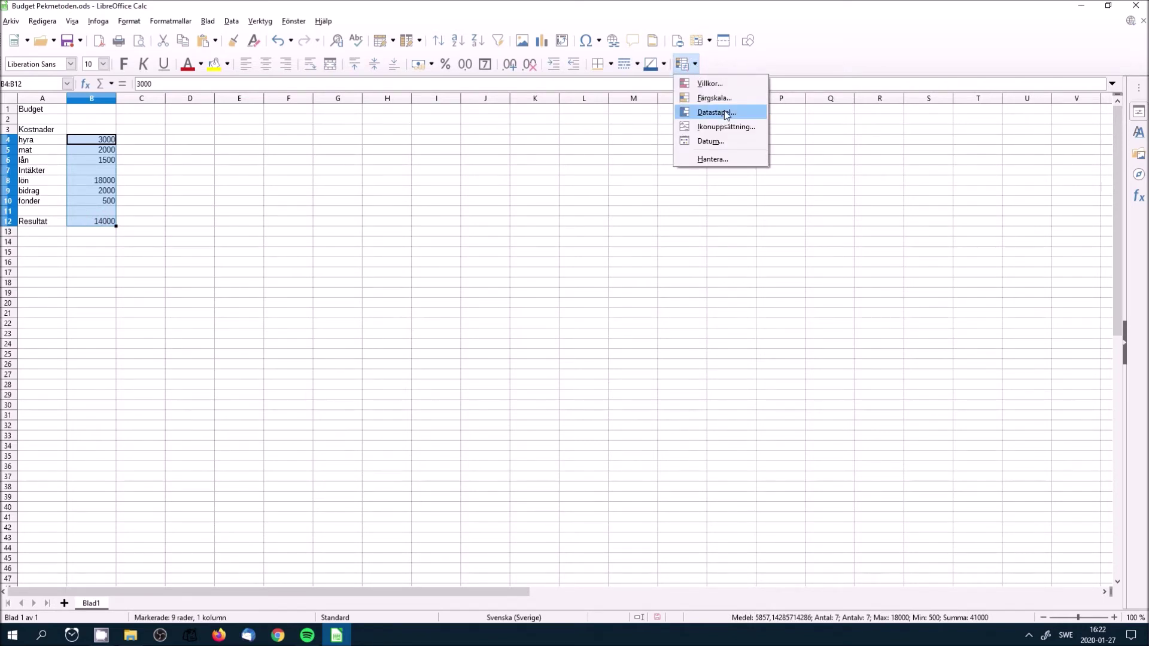
left_click(714, 113)
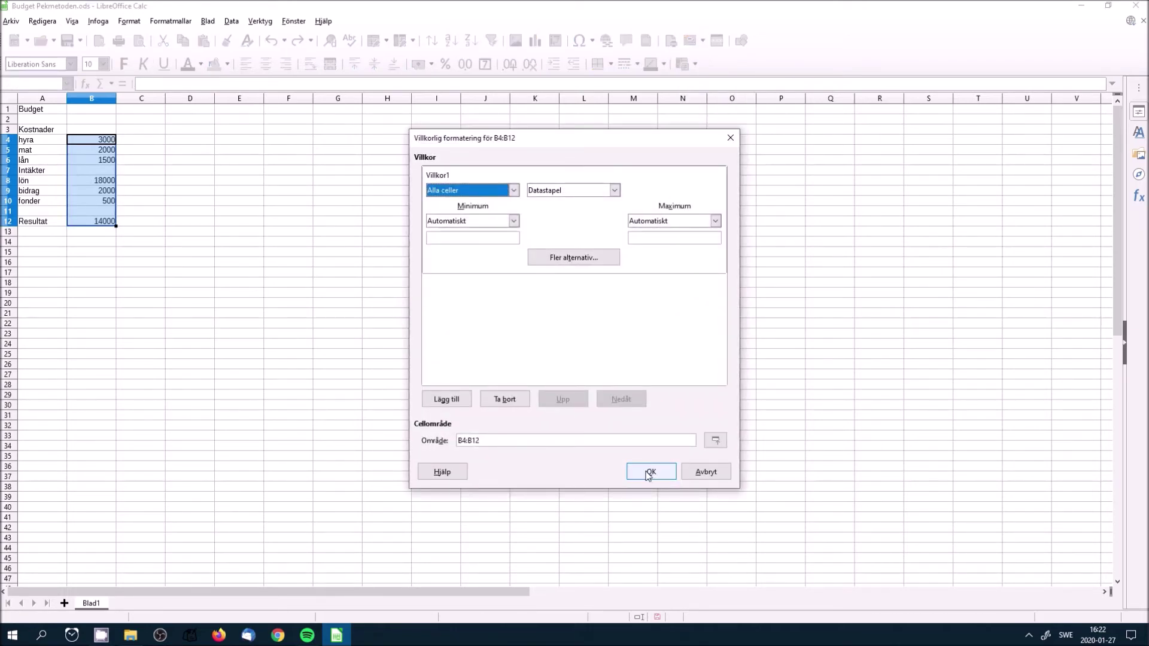
left_click(651, 472)
left_click(135, 262)
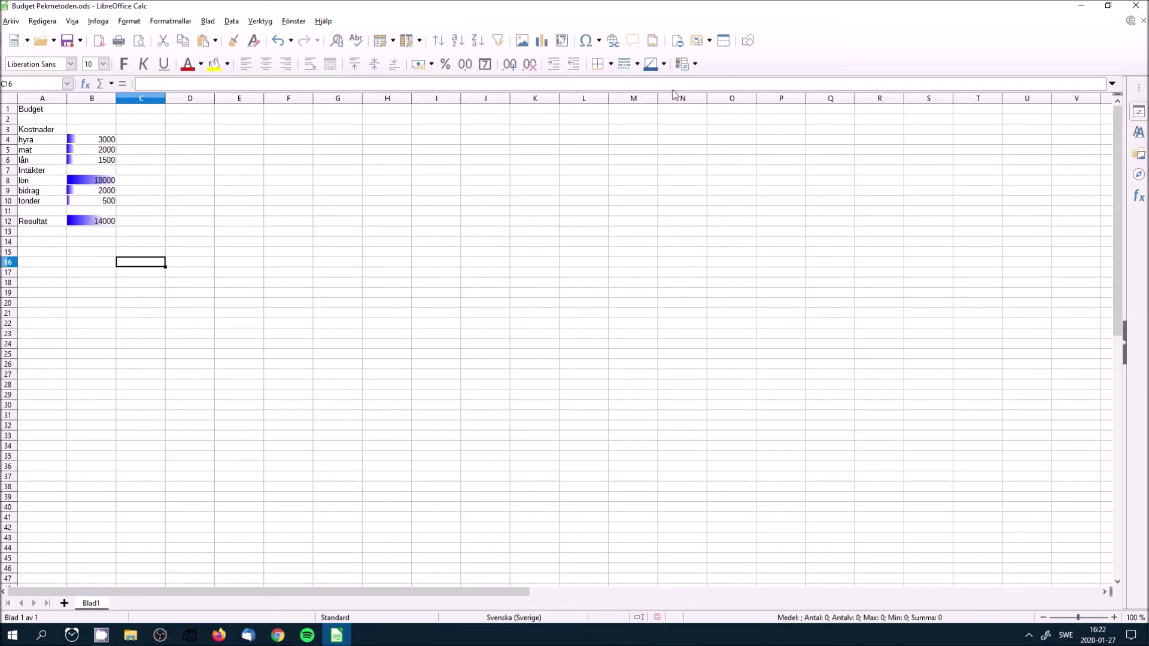
left_click(695, 63)
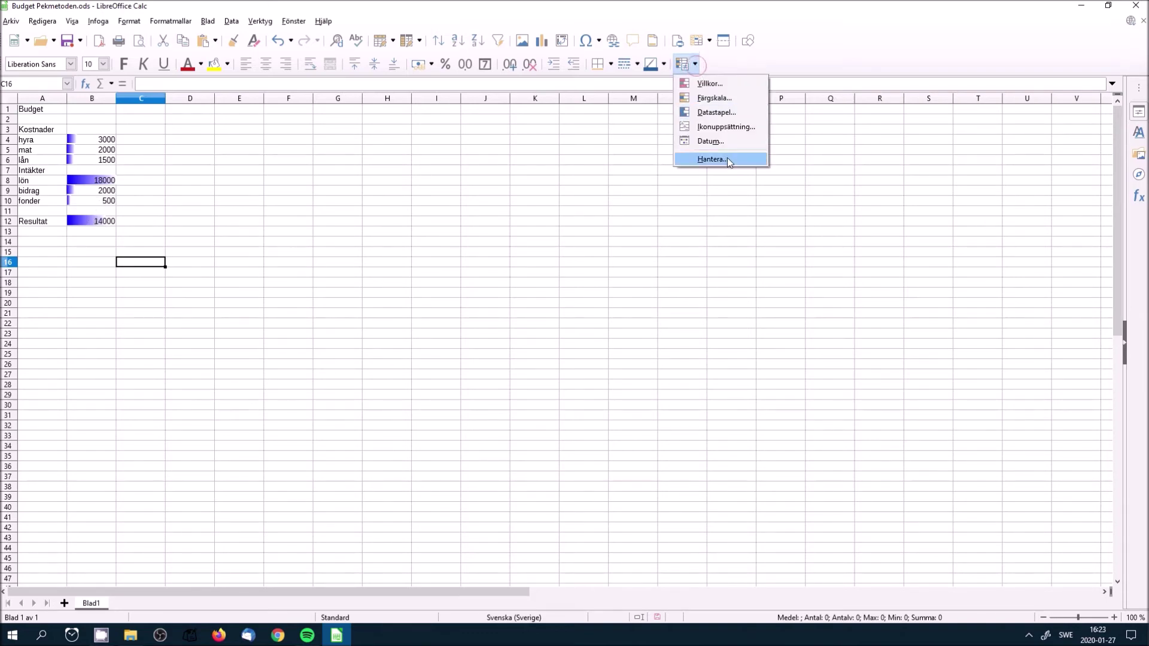
Delete the Data Bar rule from B4:B12
left_click(698, 160)
left_click(595, 431)
left_click(626, 462)
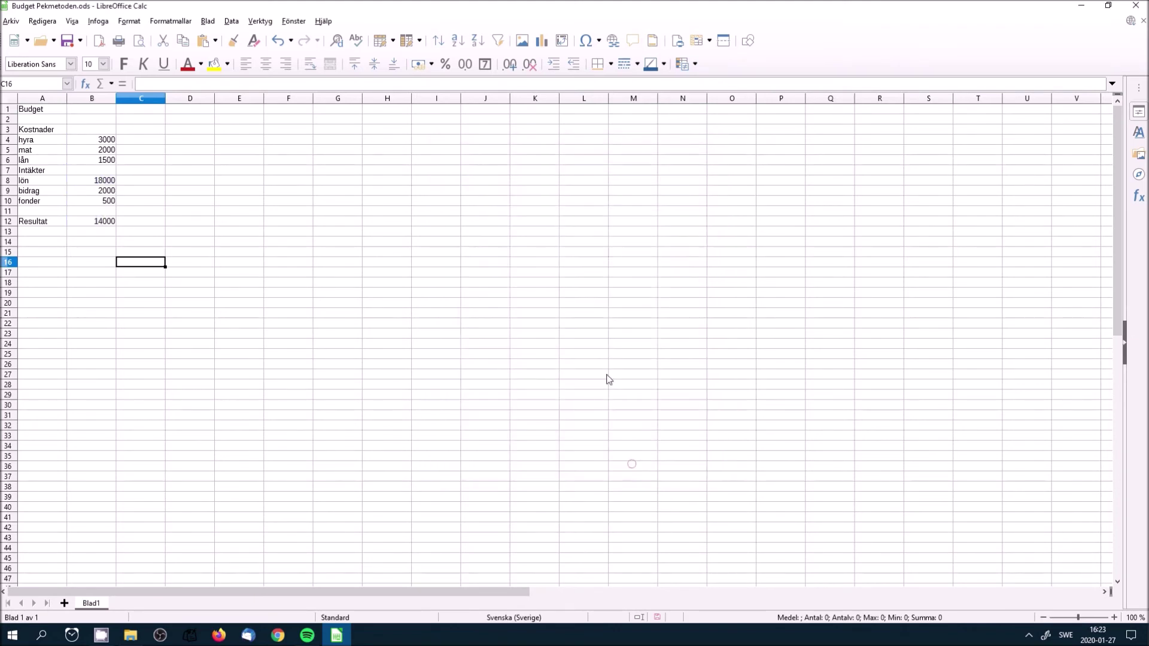
Apply a 3 Arrows icon set to the amounts in B4:B12
left_click_drag(106, 141, 102, 223)
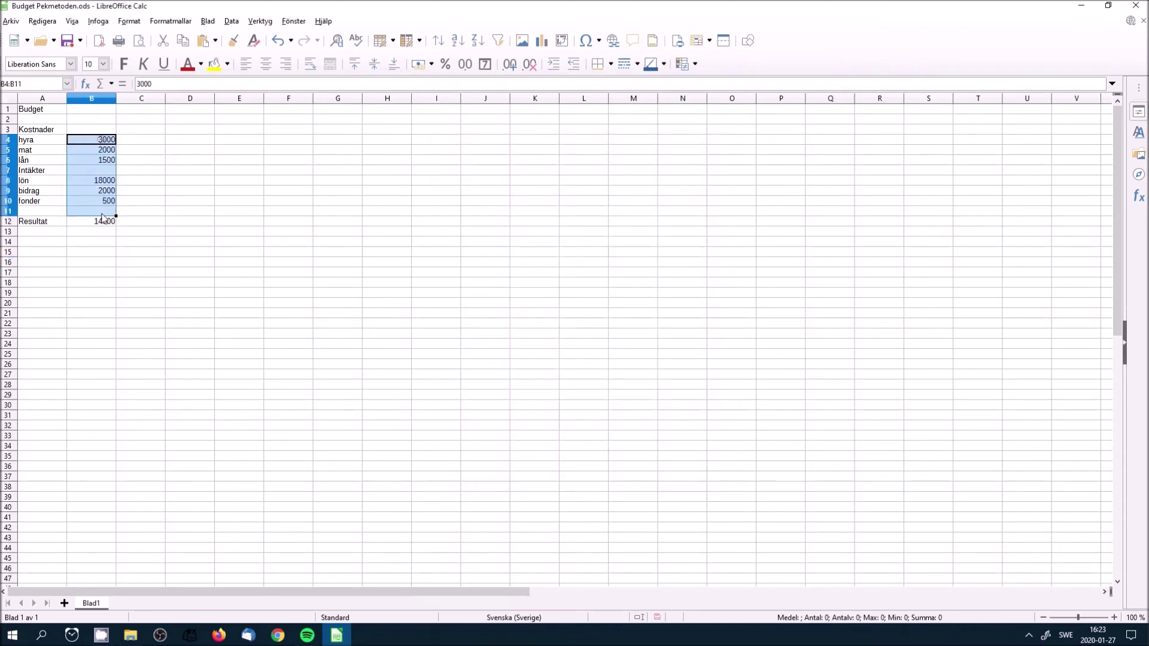
left_click(696, 63)
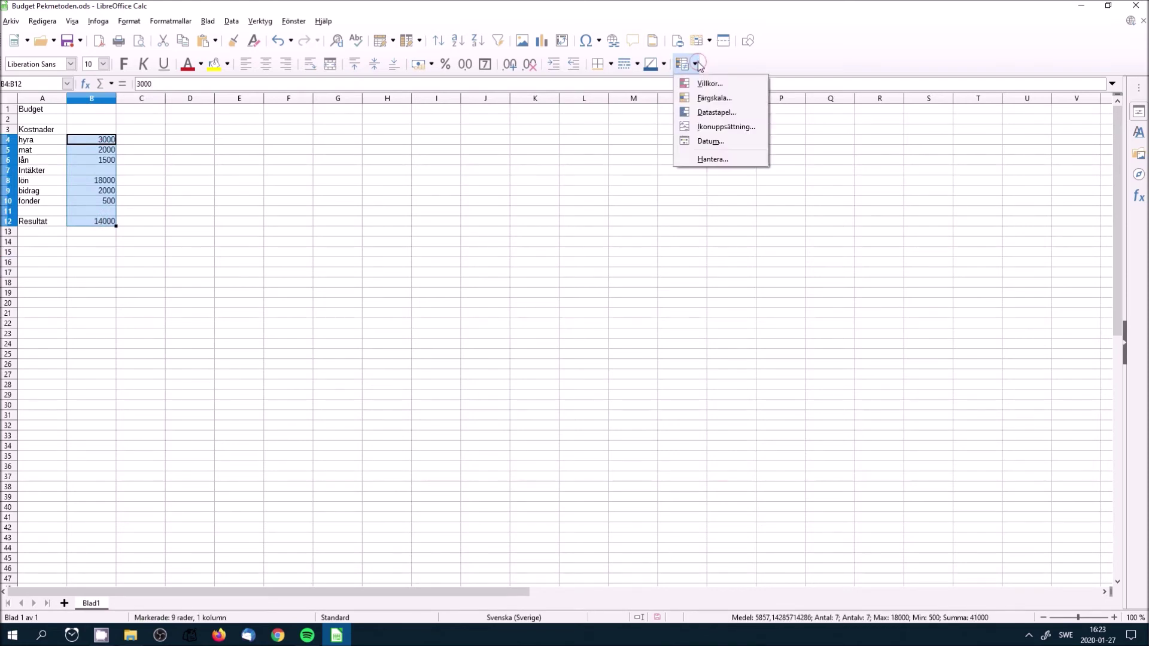
left_click(721, 126)
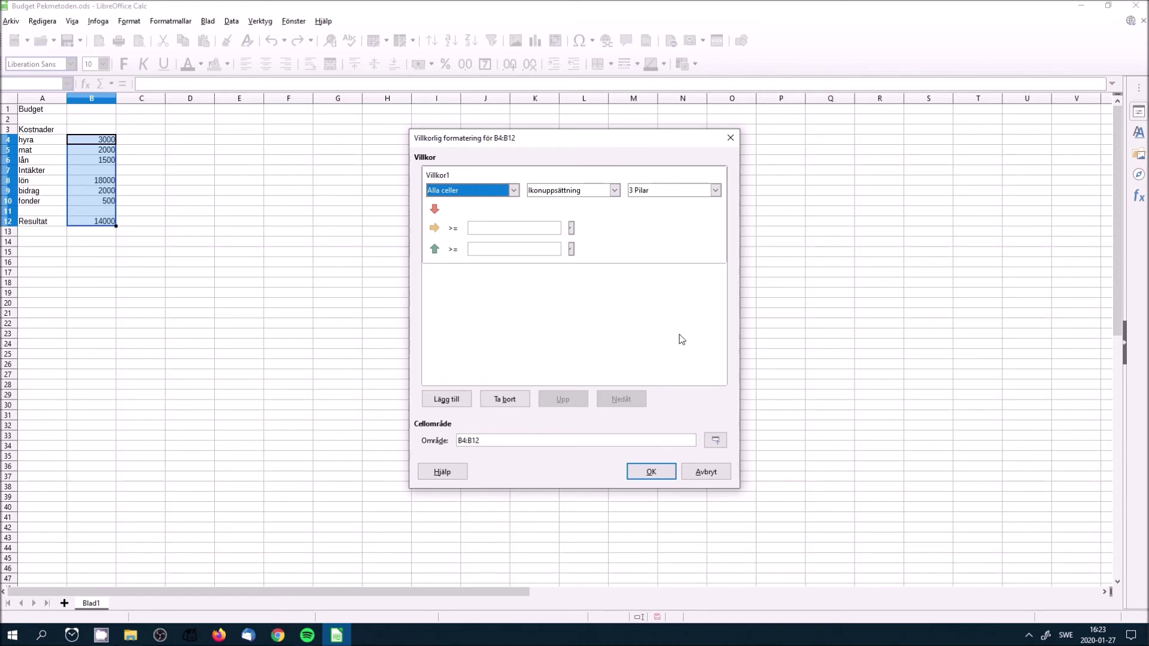
left_click(651, 471)
left_click(187, 223)
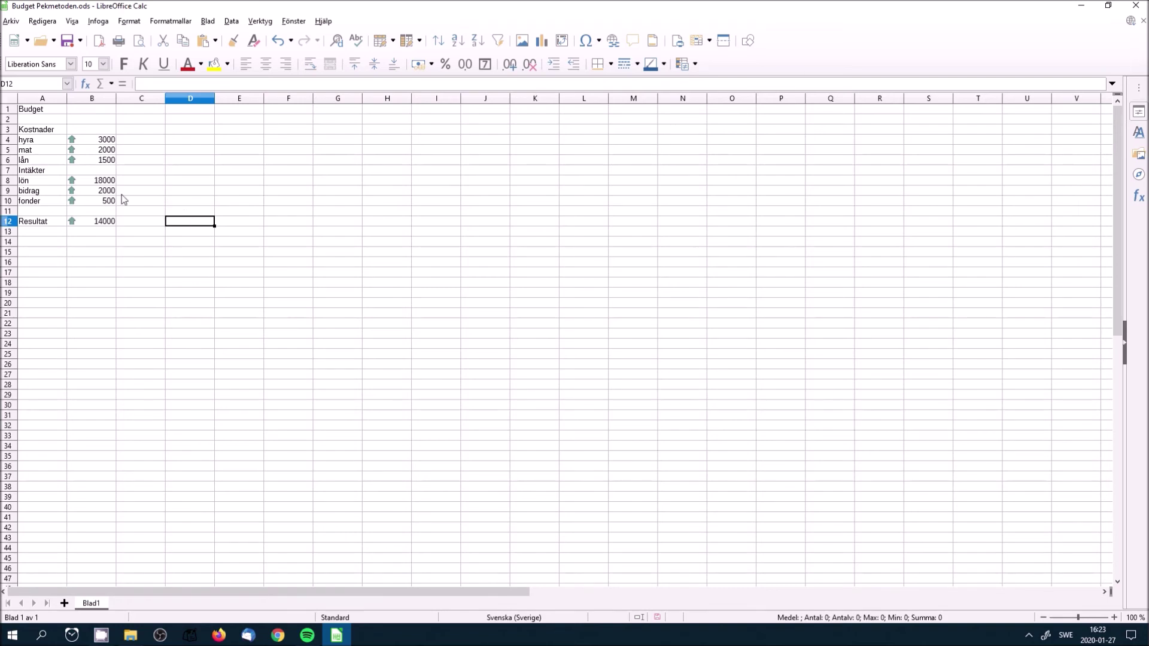
left_click(694, 66)
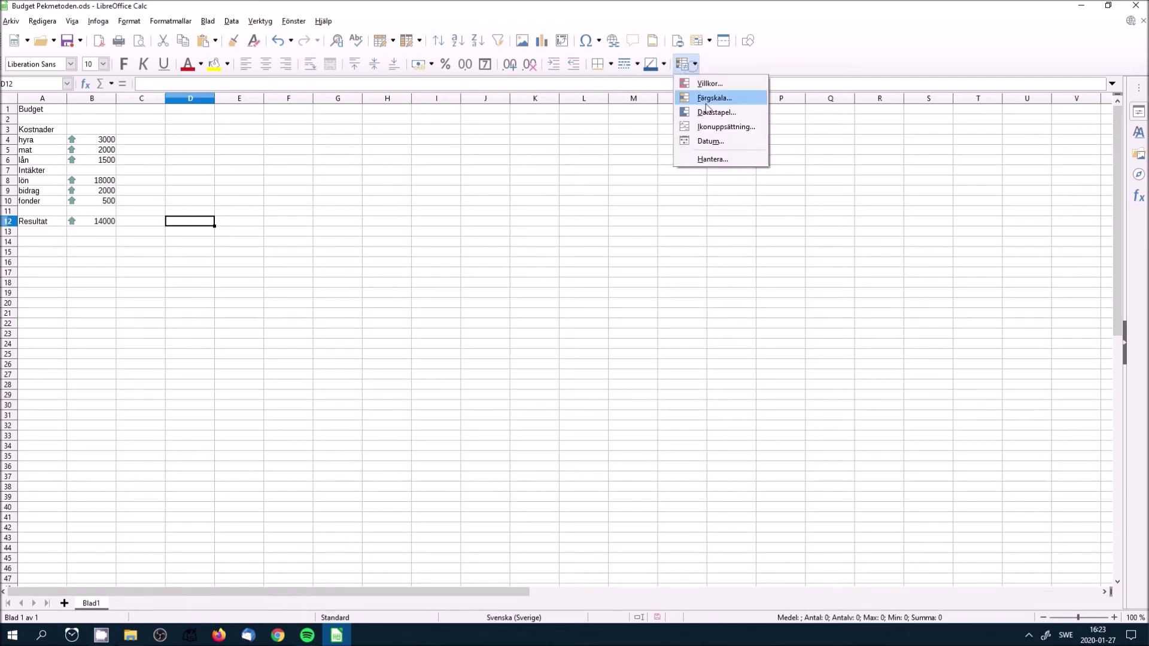
Delete the Icon Set rule from B4:B12
left_click(718, 159)
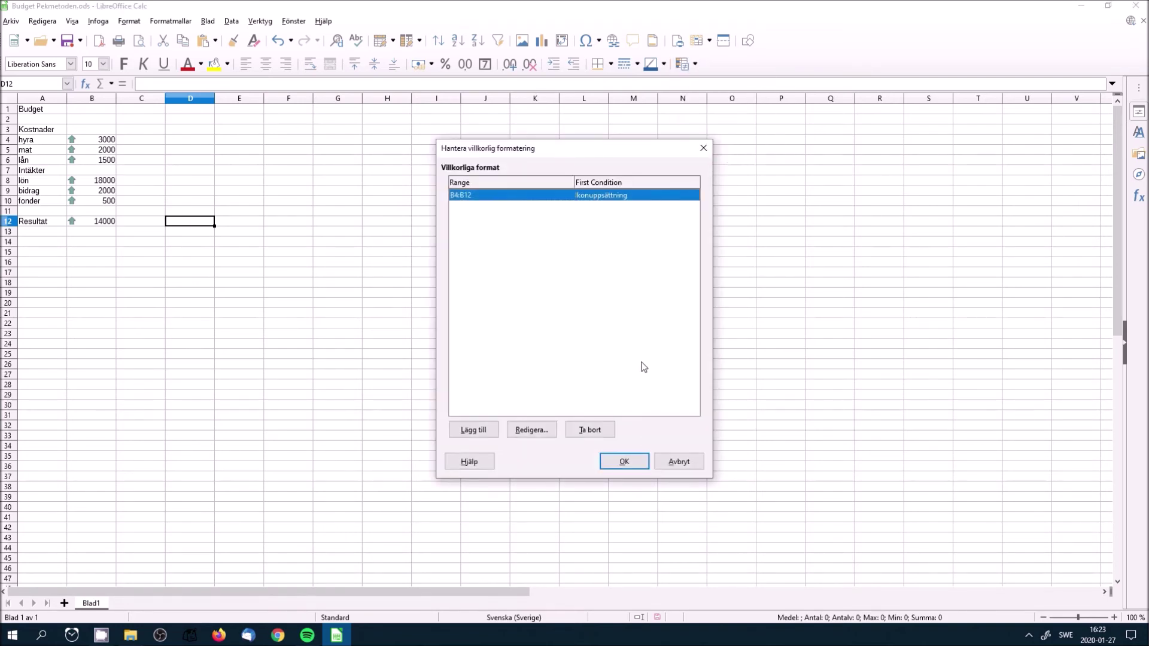
left_click(598, 429)
left_click(626, 462)
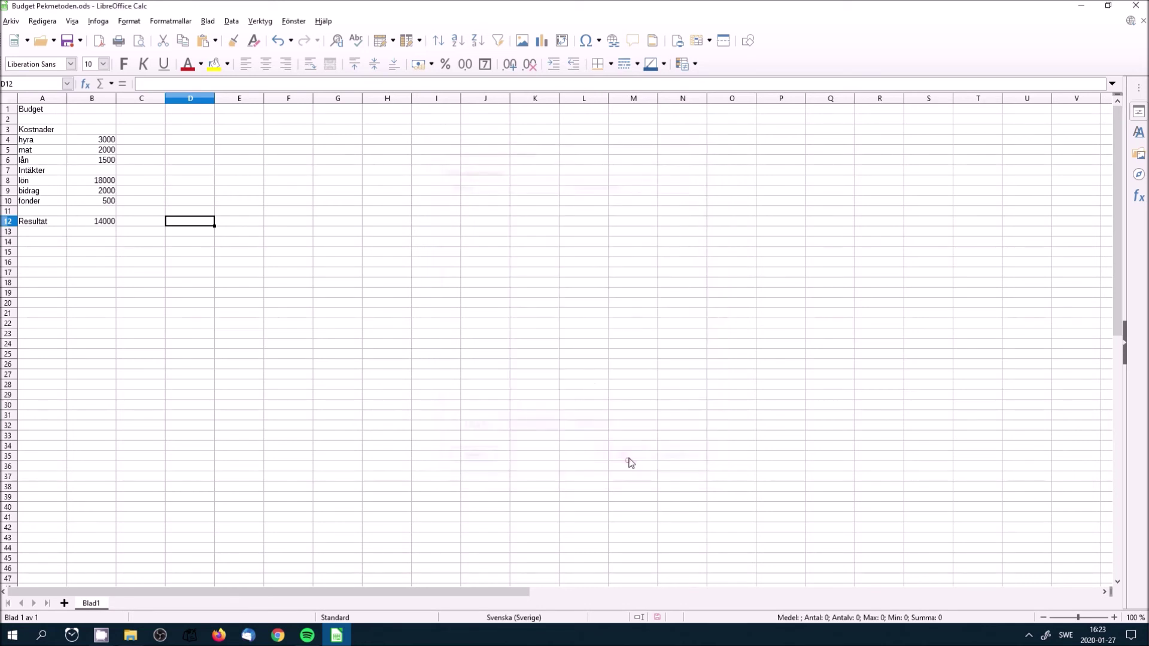
Start a new Data Bar format on B4:B12, then cancel it unapplied
left_click(98, 139)
left_click_drag(102, 149, 105, 222)
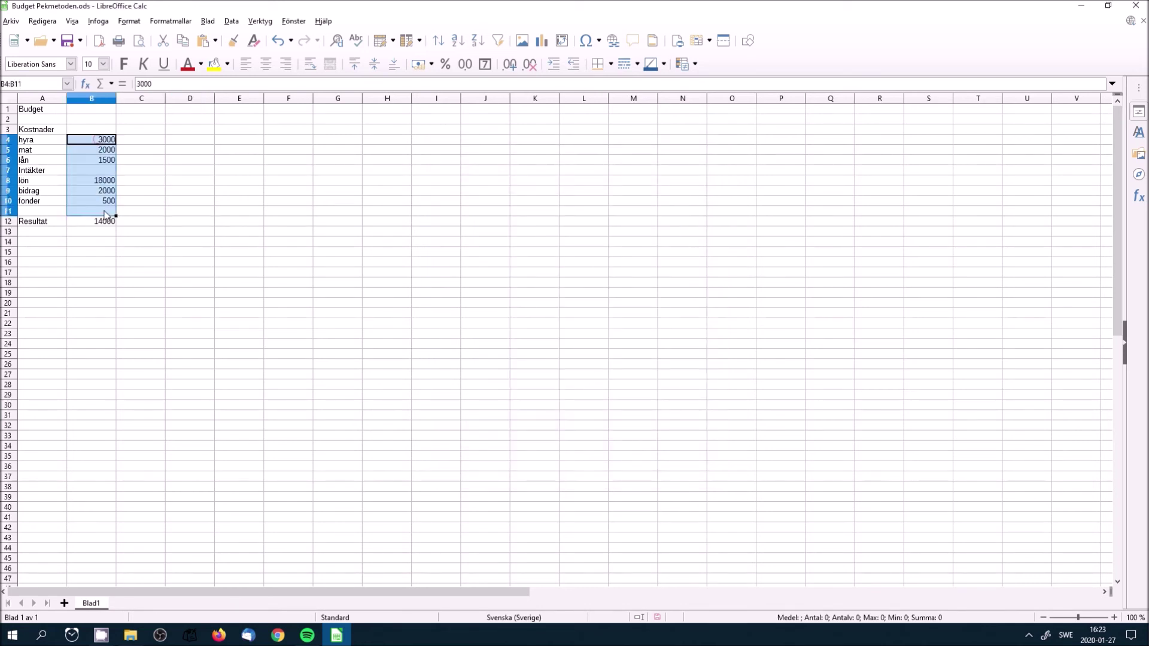
left_click(695, 64)
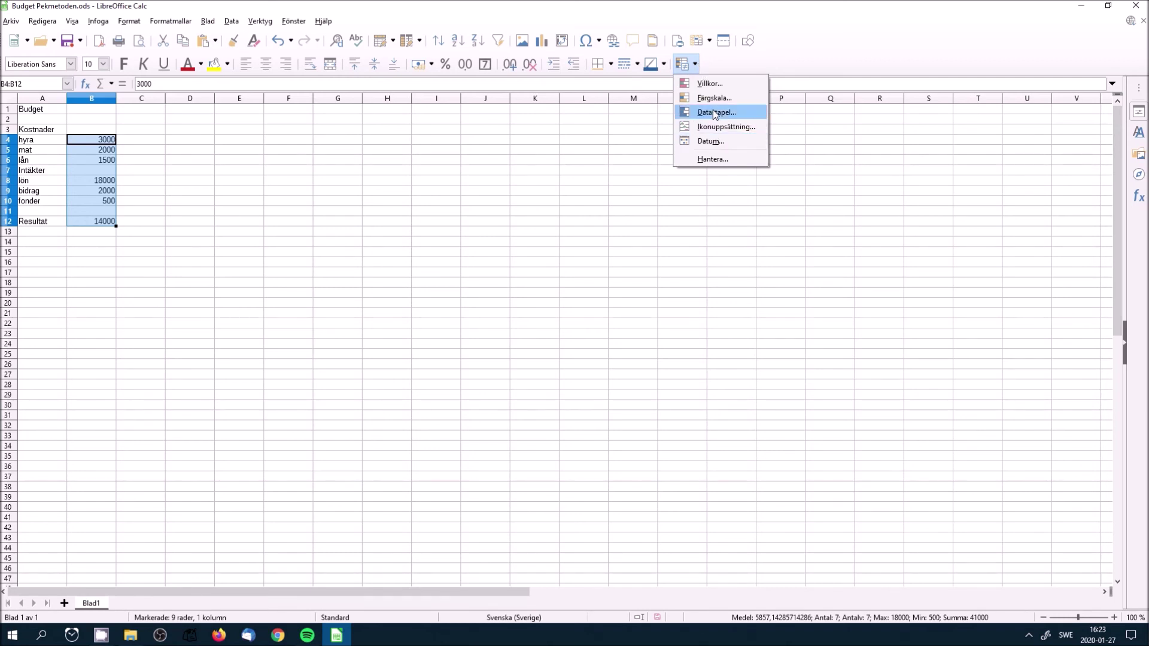
left_click(712, 84)
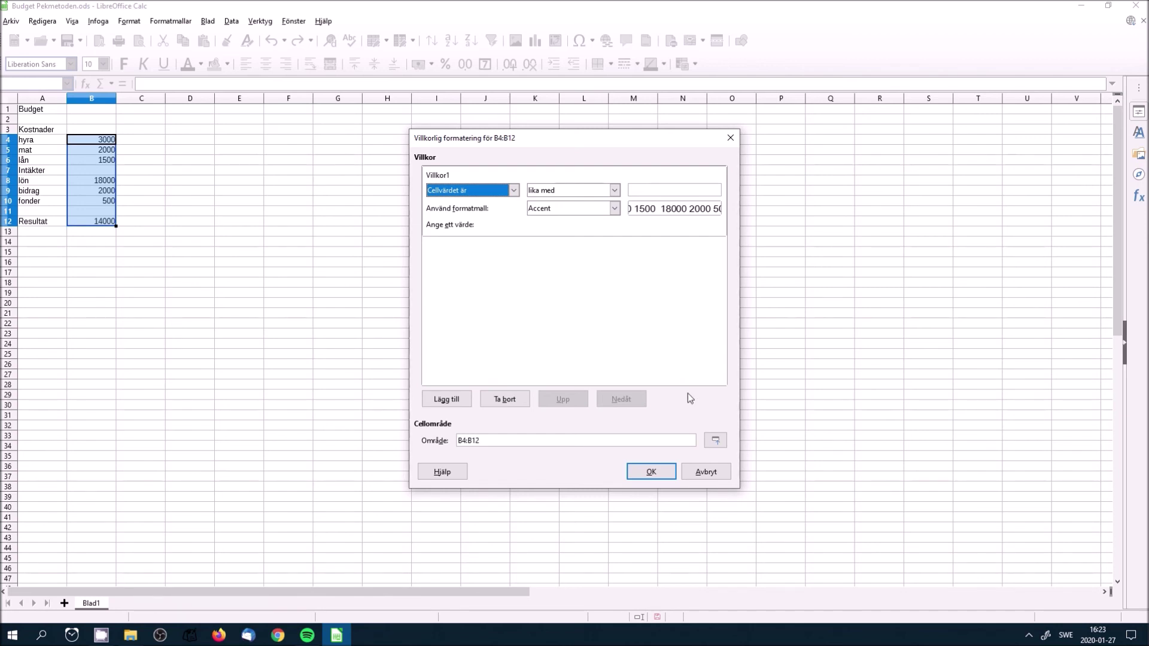
left_click(712, 471)
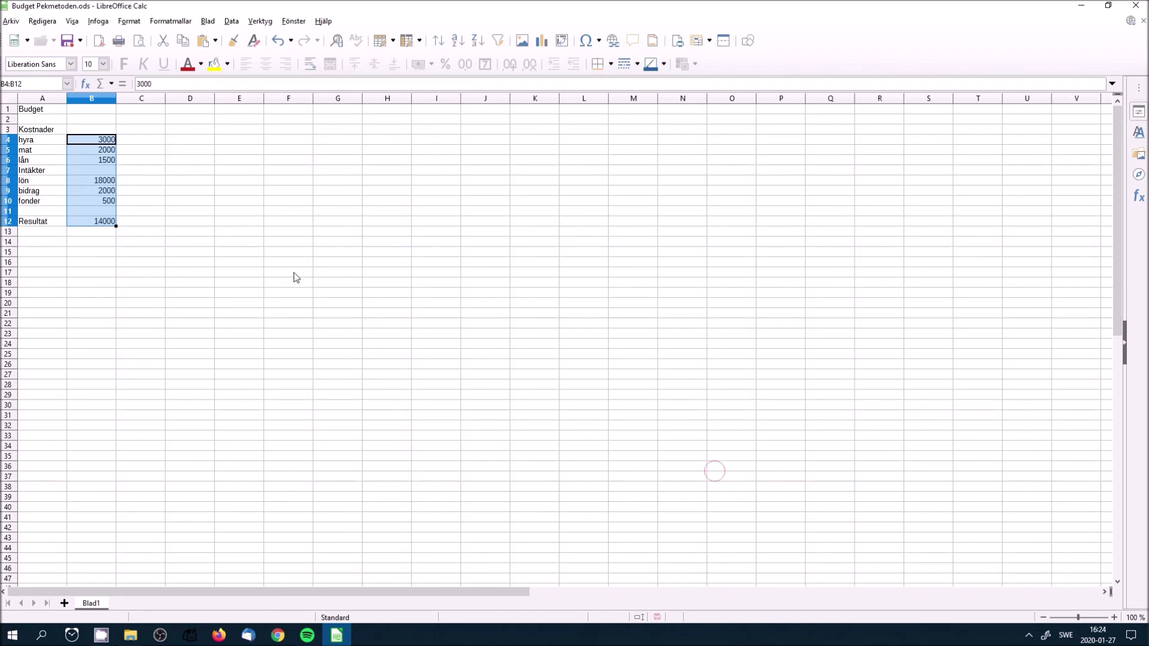
left_click(138, 248)
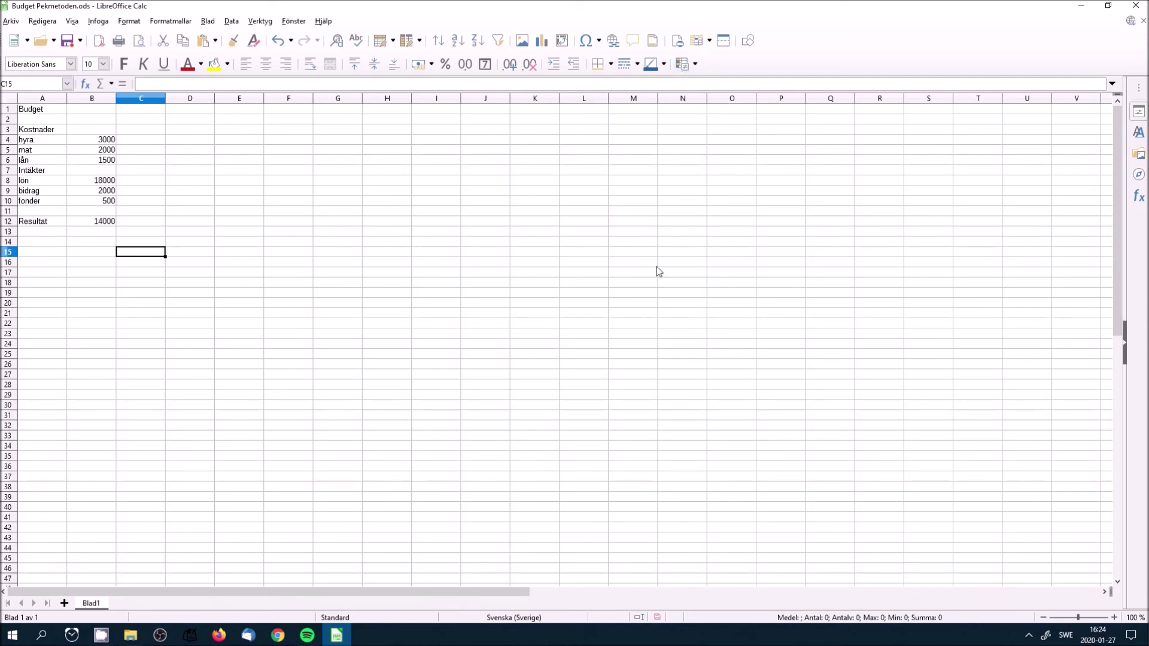
left_click(695, 64)
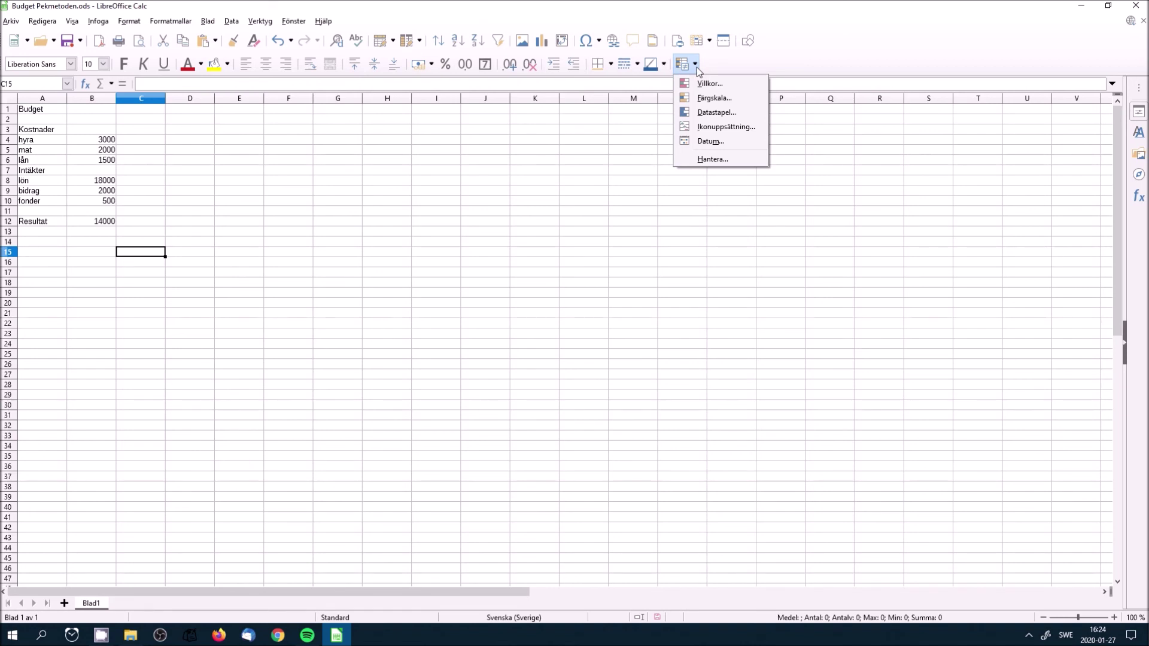
left_click(408, 216)
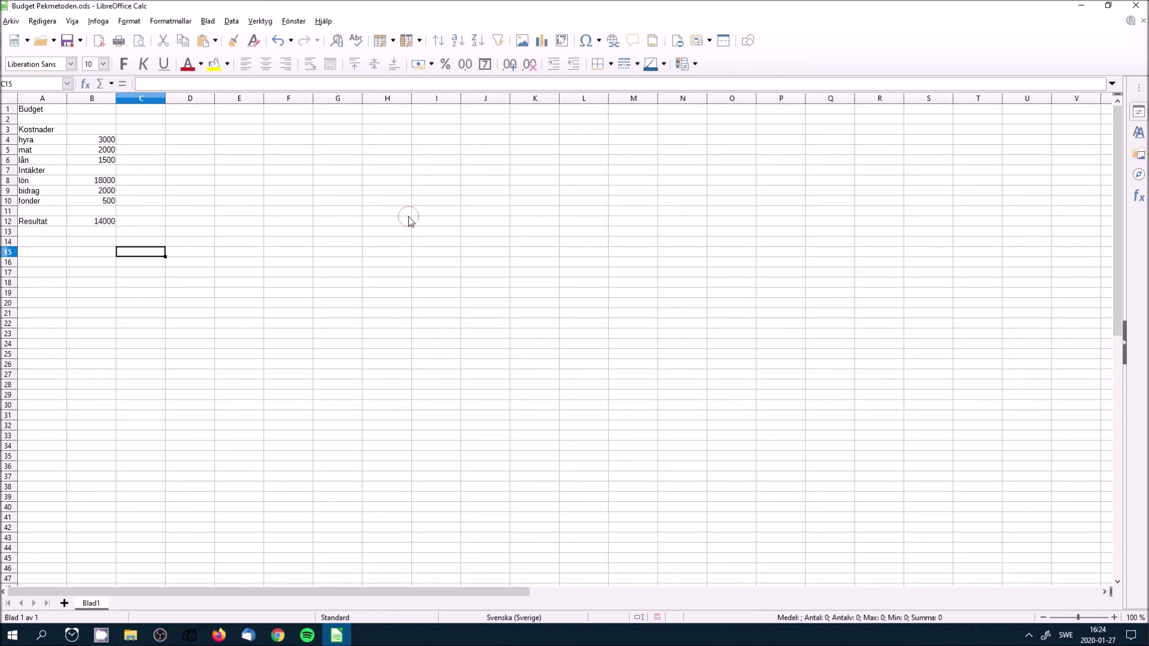